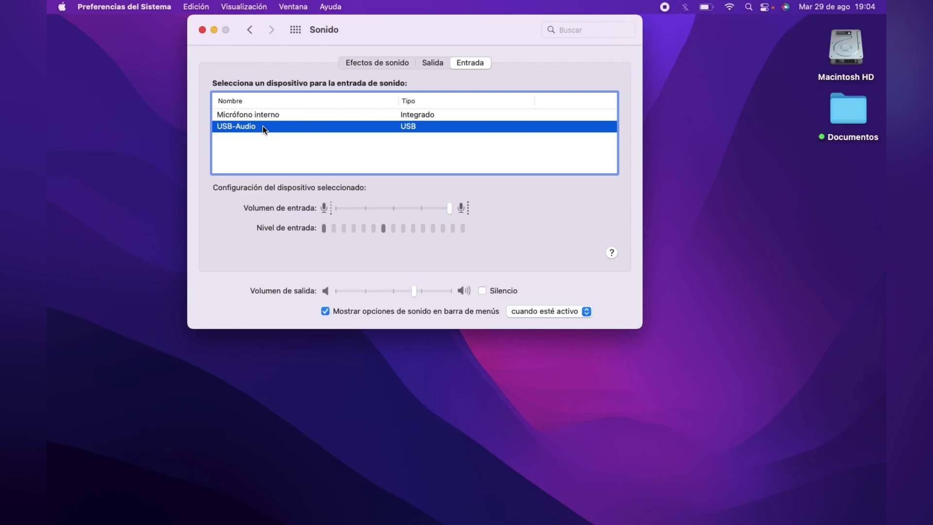
Set the system sound output device to USB-Audio.
left_click(430, 63)
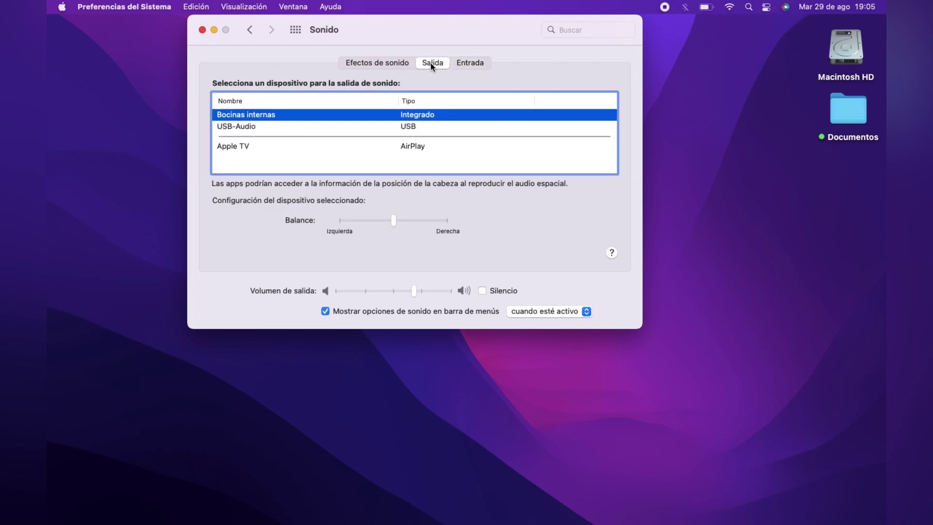
left_click(419, 127)
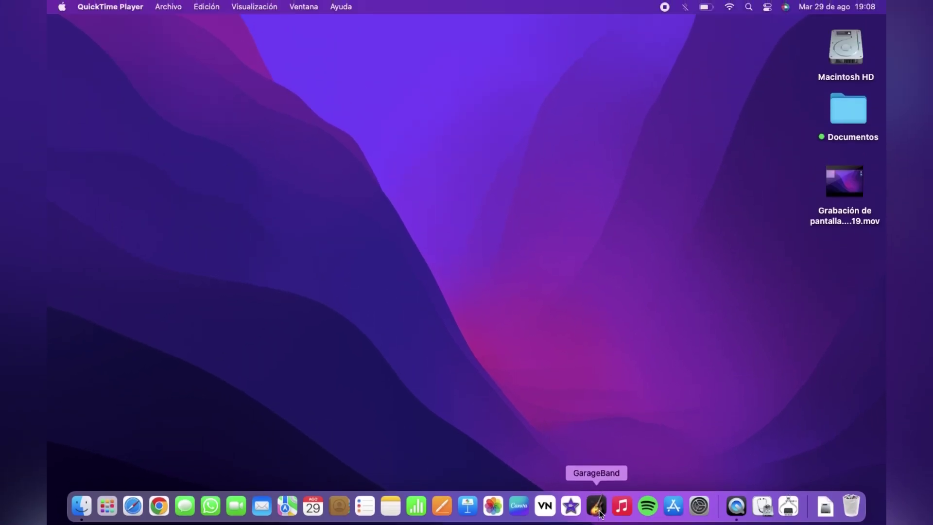
Switch to GarageBand and create a new project from the Compositor template.
left_click(599, 510)
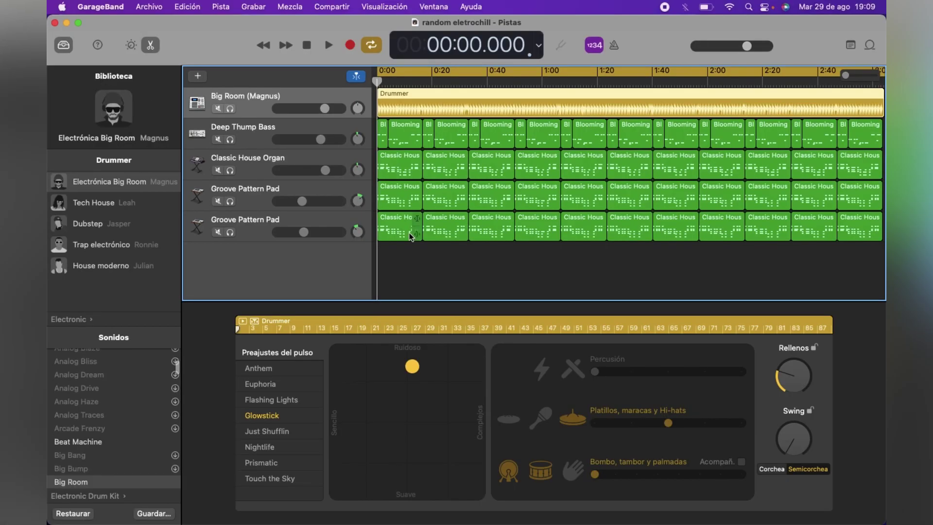
left_click(149, 8)
left_click(157, 25)
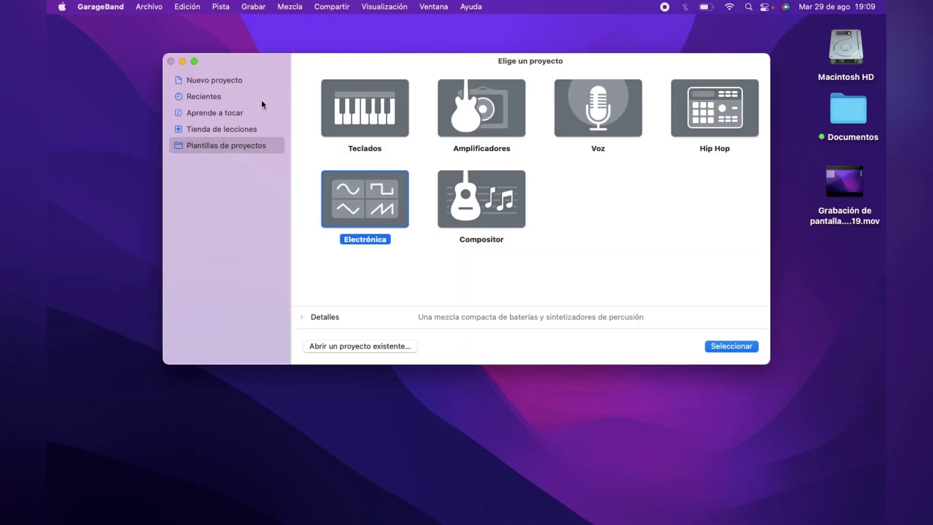
left_click(590, 120)
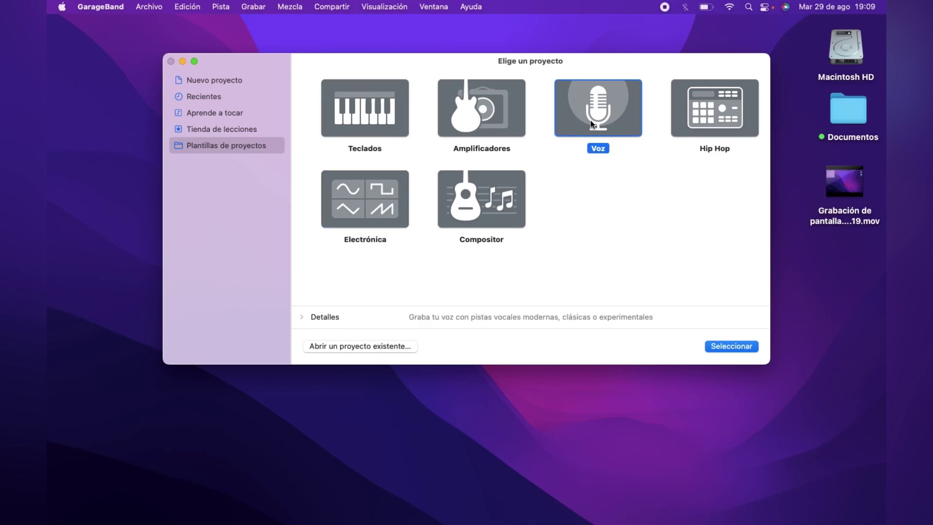
left_click(491, 212)
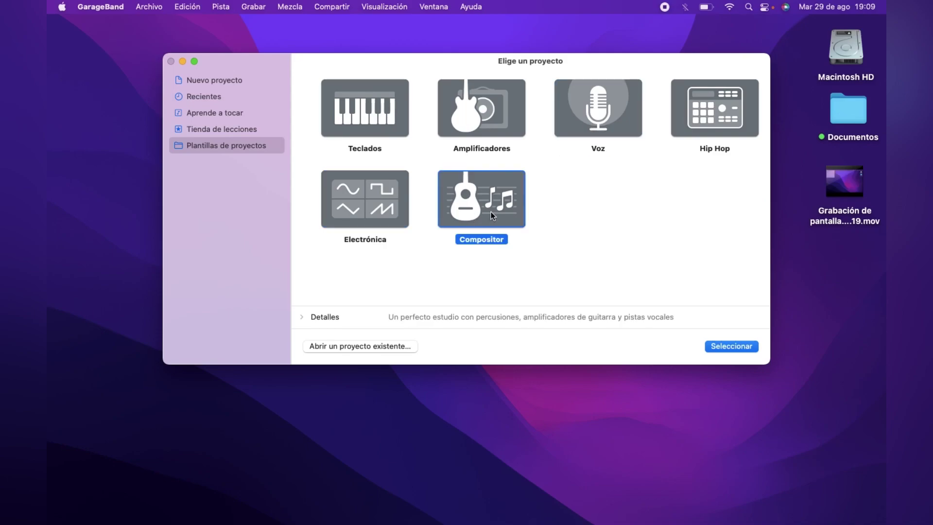
left_click(730, 346)
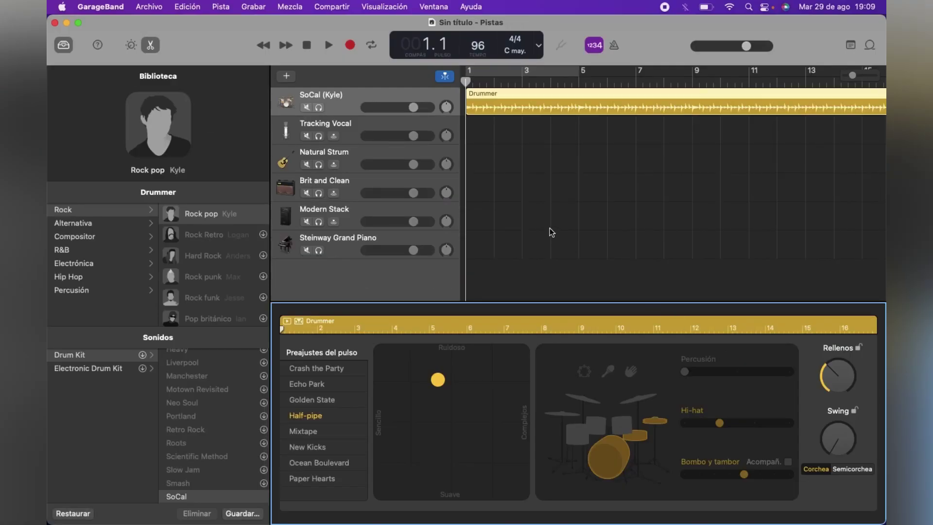
Record an acoustic guitar take on the Natural Strum track up to about bar 17 and return the playhead to the start.
left_click(360, 157)
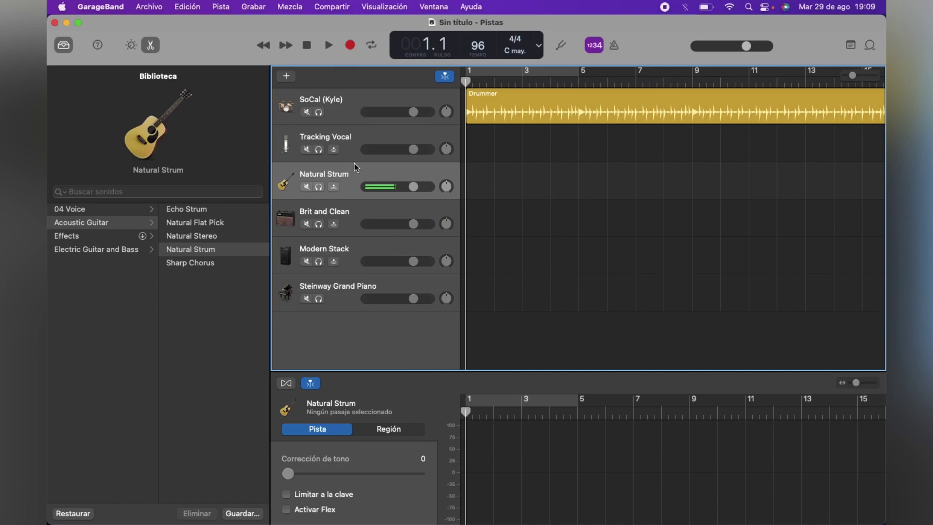
key("XF86AudioLowerVolume")
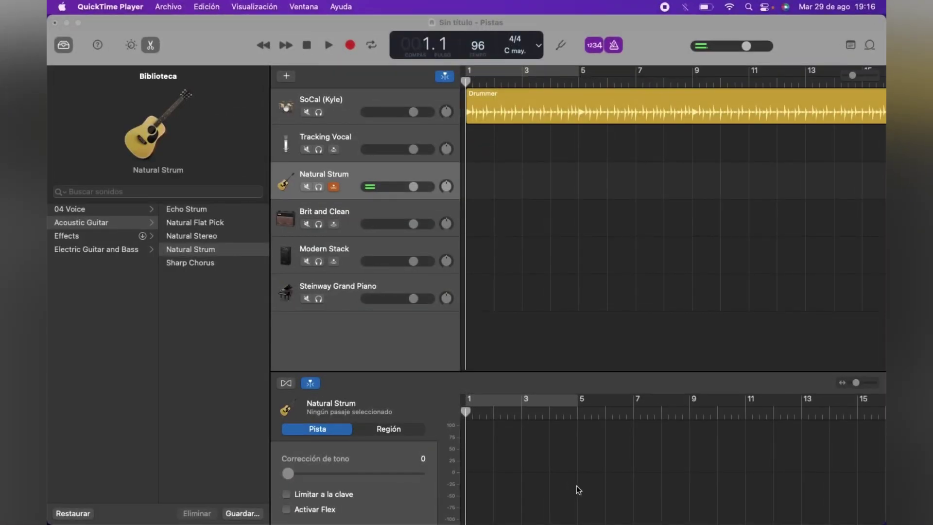
left_click(352, 50)
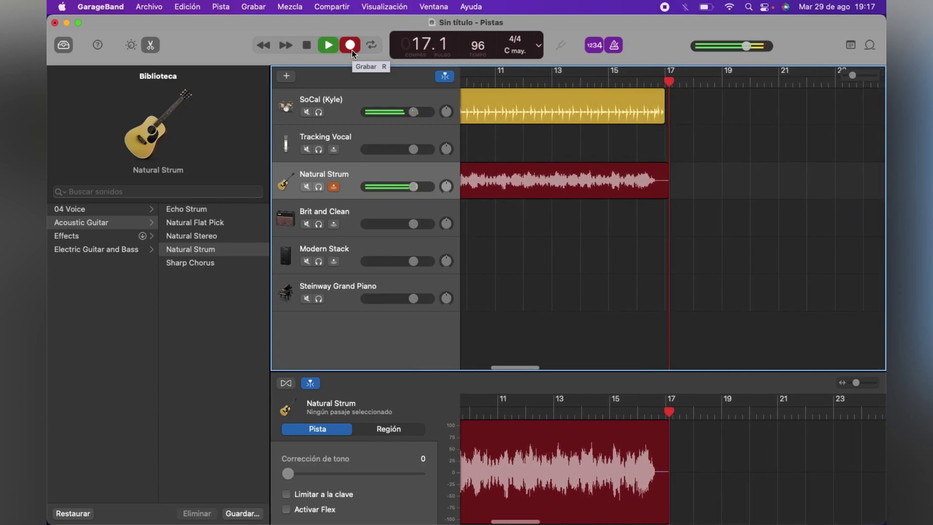
left_click(352, 50)
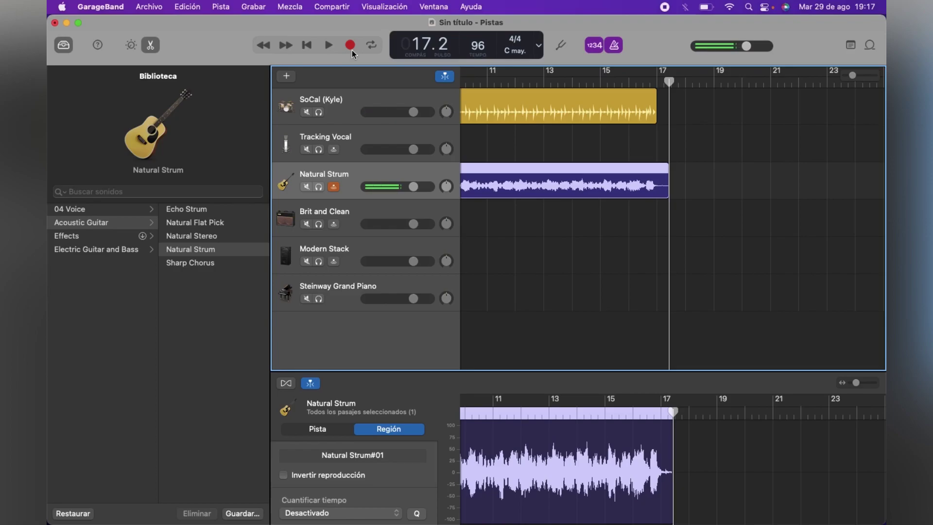
key("Return")
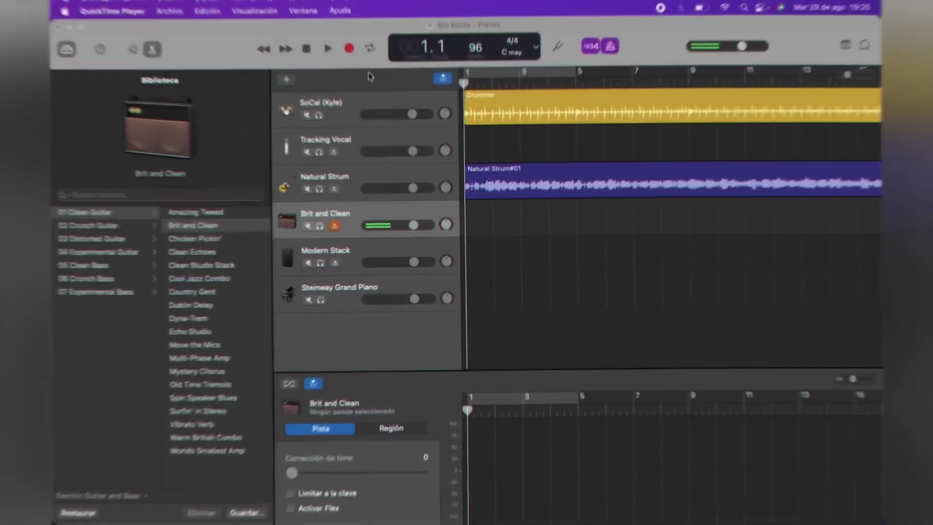
Record one take on the Brit and Clean guitar track and a bass take on the Modern Stack track, each past bar 17.
left_click(350, 45)
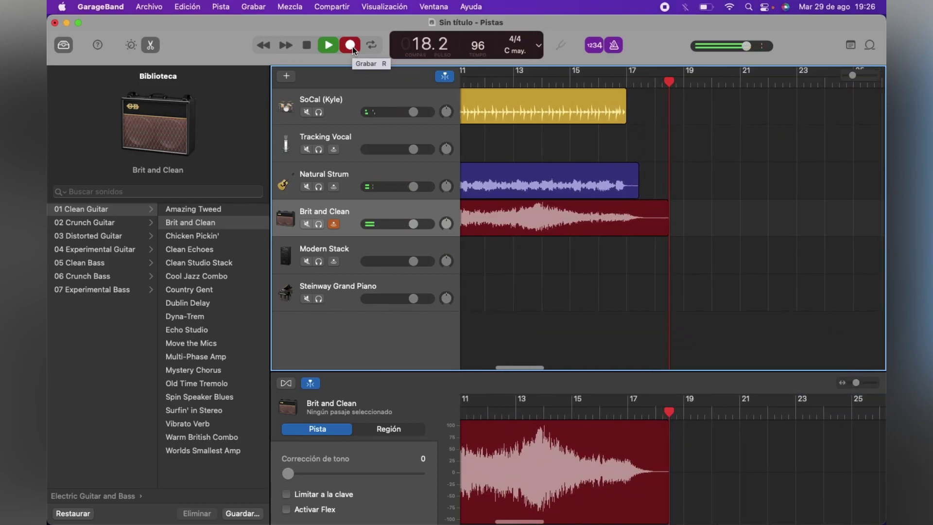
left_click(351, 45)
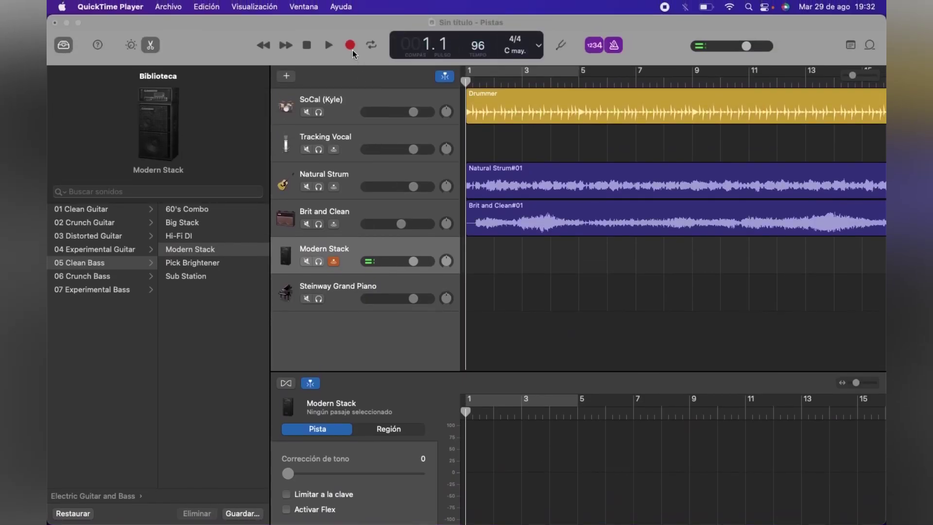
left_click(351, 50)
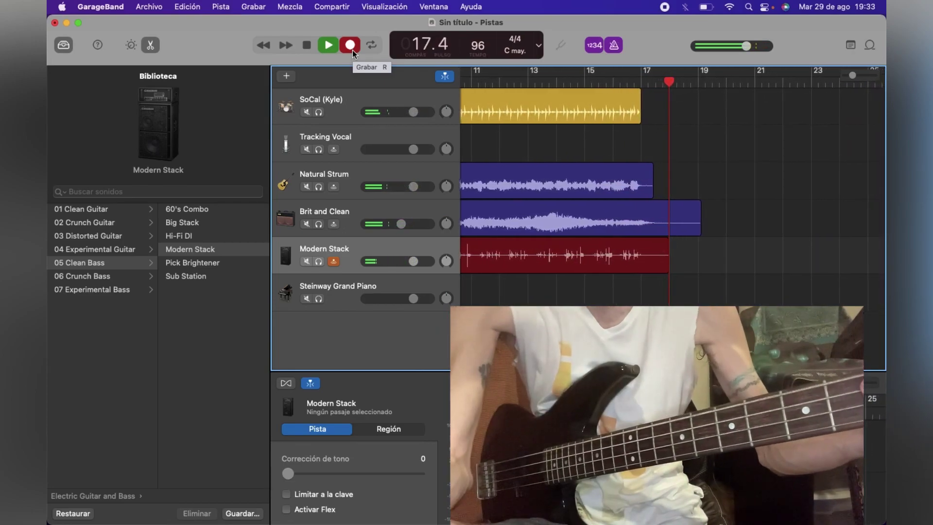
left_click(352, 51)
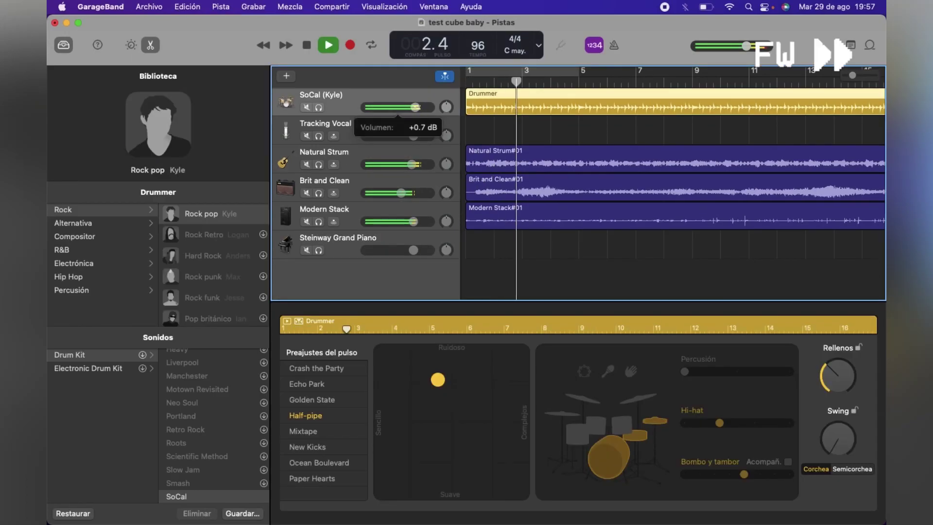
Raise the SoCal drum track's volume to about +0.7 dB and change the Natural Strum track's sound to Amazing Tweed from 01 Clean Guitar.
left_click_drag(414, 107, 417, 107)
left_click(311, 156)
left_click(133, 249)
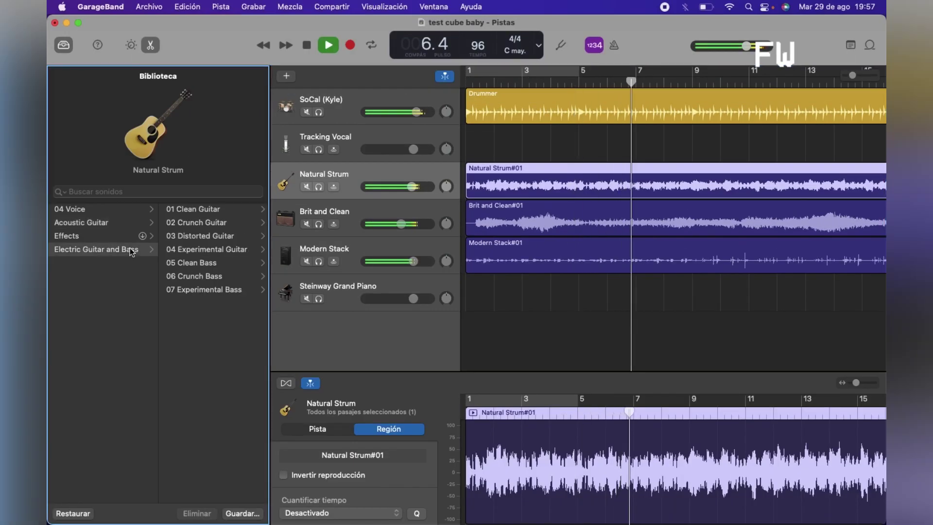
left_click(196, 209)
left_click(212, 212)
Solo the Amazing Tweed and Brit and Clean tracks, panning the first slightly right and the second slightly left.
left_click(318, 185)
left_click_drag(446, 185, 446, 179)
left_click(318, 222)
left_click_drag(446, 221, 446, 224)
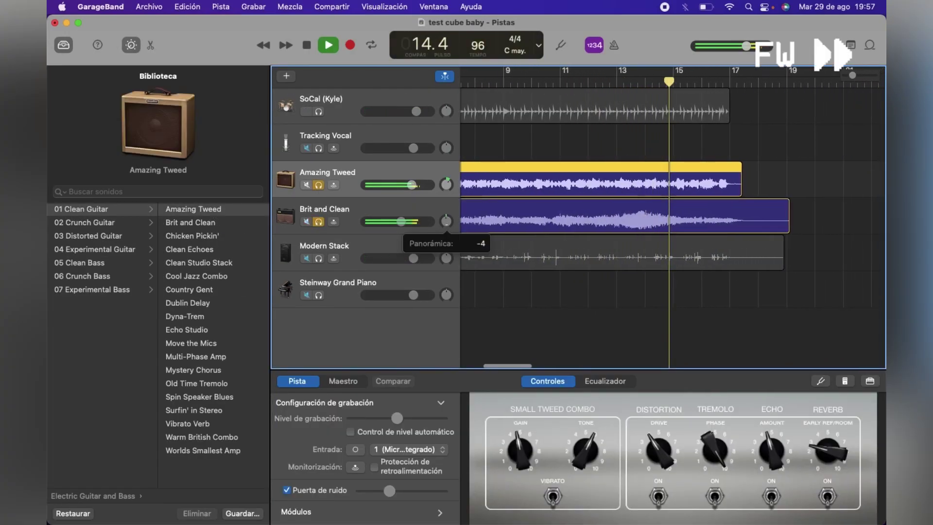
Replay from the start with the Modern Stack bass soloed alongside the guitars, fine-tune its pan and release the solo.
key("Return")
left_click(319, 258)
left_click_drag(446, 258, 446, 259)
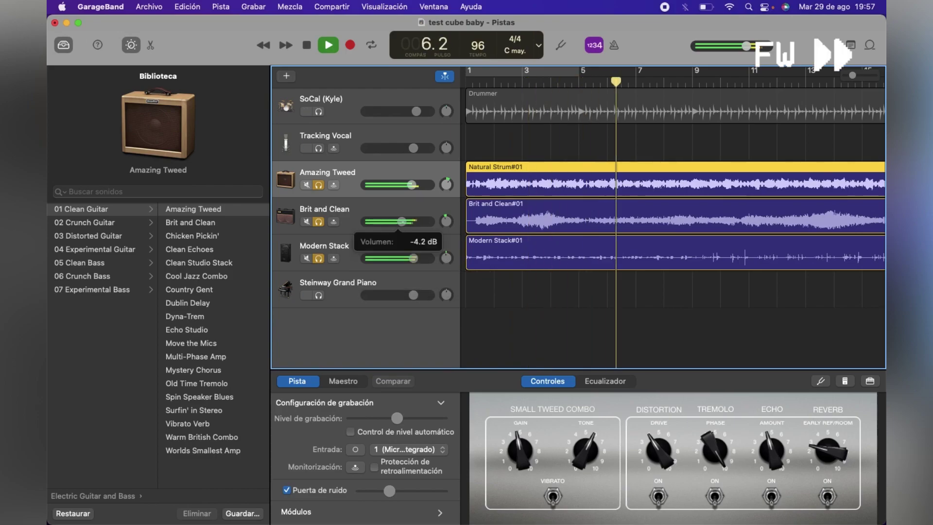
left_click(319, 256)
Display the equalizer for the SoCal drum track and go through the Modern Stack, Brit and Clean and Amazing Tweed tracks during playback.
left_click(363, 117)
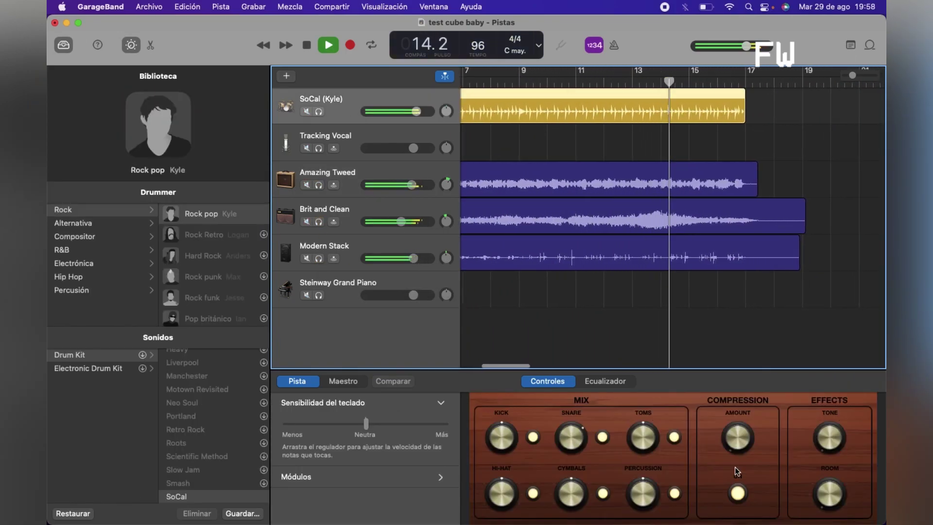
left_click(605, 381)
key("Return")
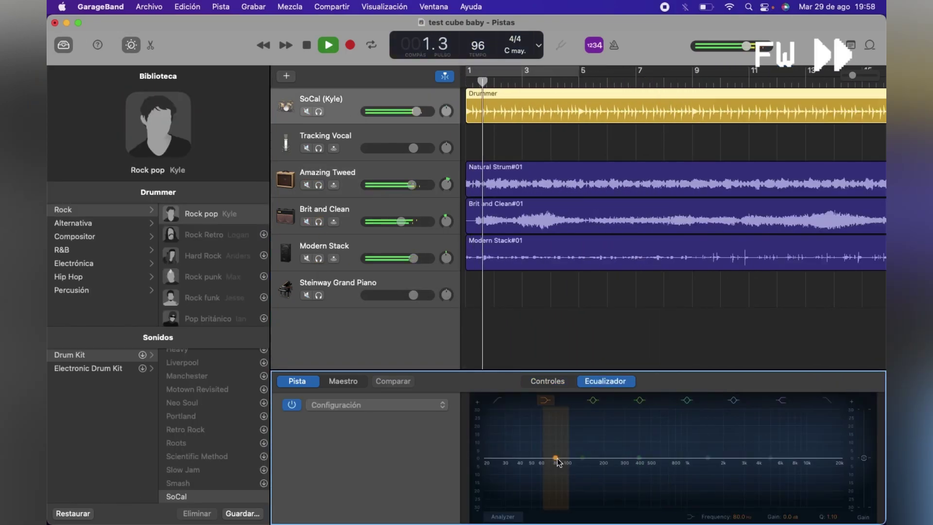
left_click(348, 249)
left_click(347, 214)
left_click(347, 186)
Raise the Brit and Clean track's volume slightly and set a cycle region spanning bars 1 to 17.
left_click_drag(401, 222, 404, 222)
left_click_drag(852, 76, 848, 76)
left_click_drag(501, 71, 606, 78)
left_click_drag(501, 71, 467, 71)
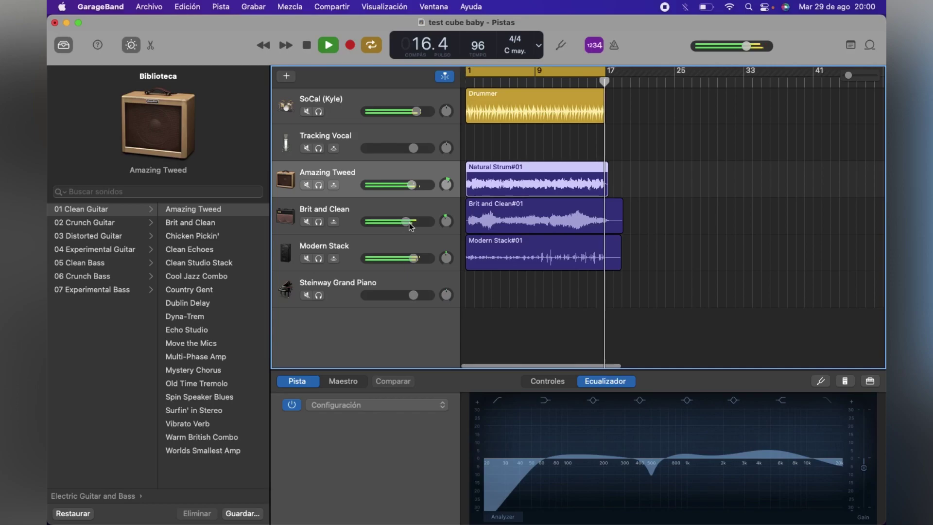
Stop playback and save the project.
key("space")
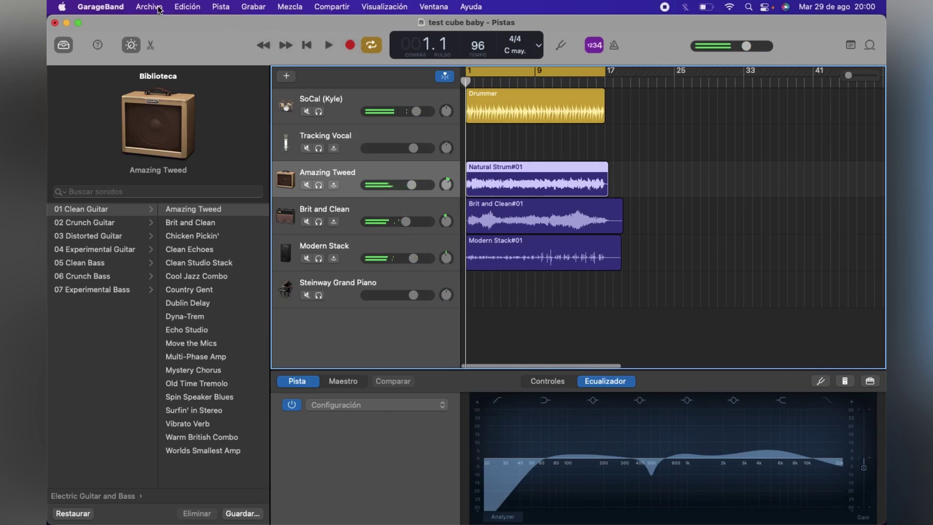
left_click(159, 10)
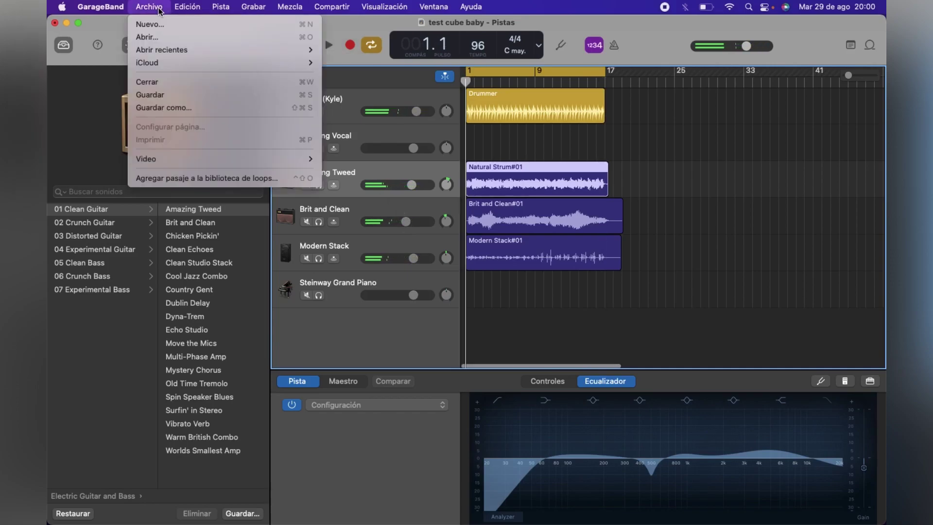
left_click(165, 96)
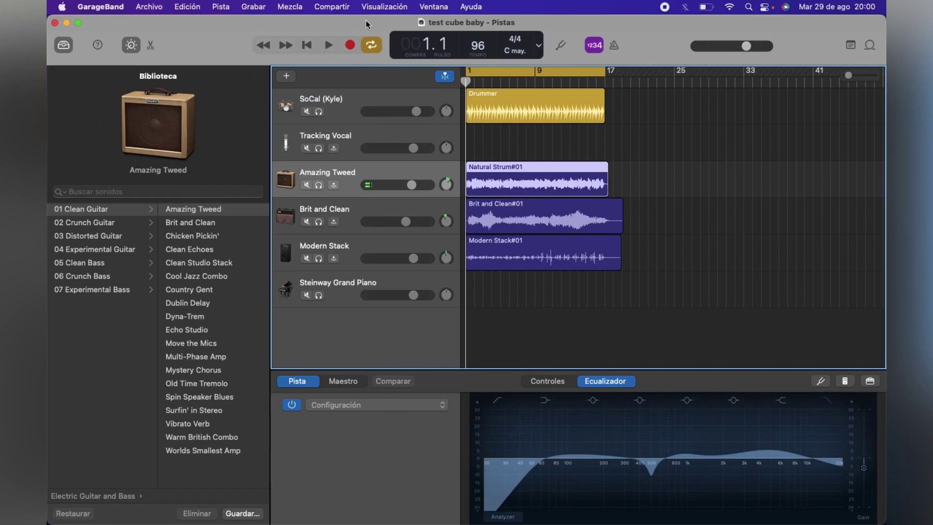